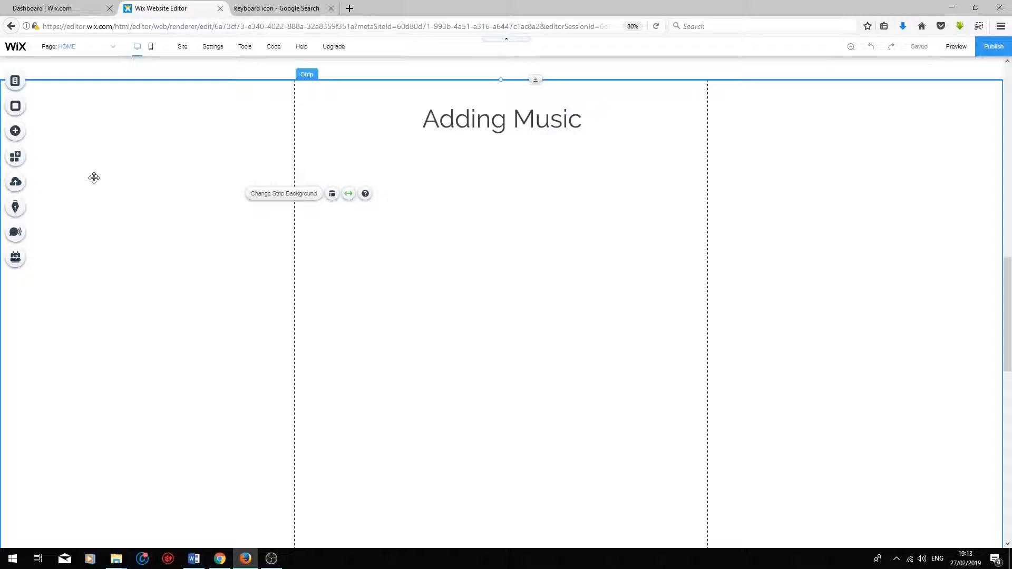
Add a SoundCloud player to the strip beneath the "Adding Music" heading.
click(21, 136)
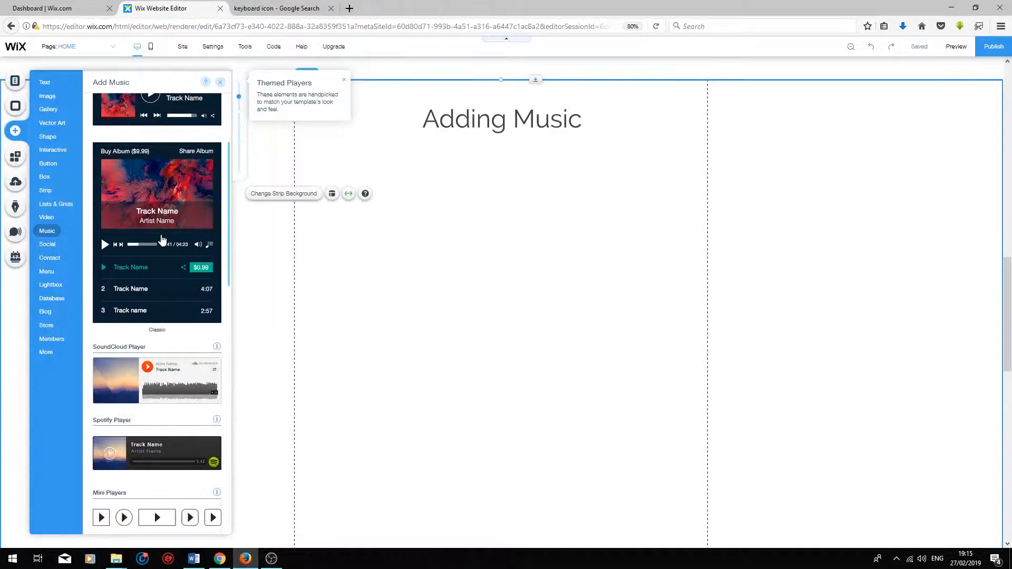
scroll(102, 315, down, 2)
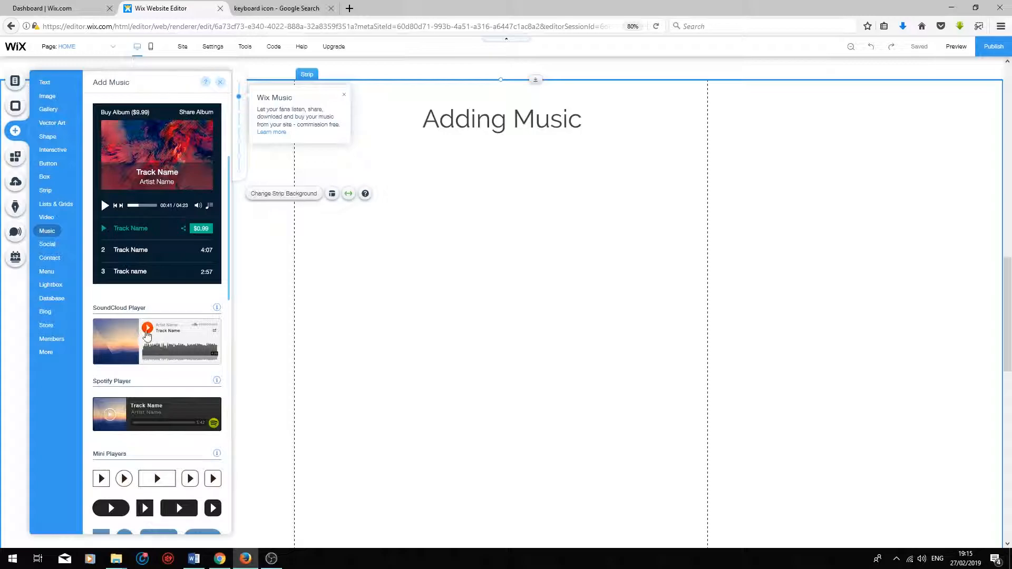
drag(121, 341, 441, 265)
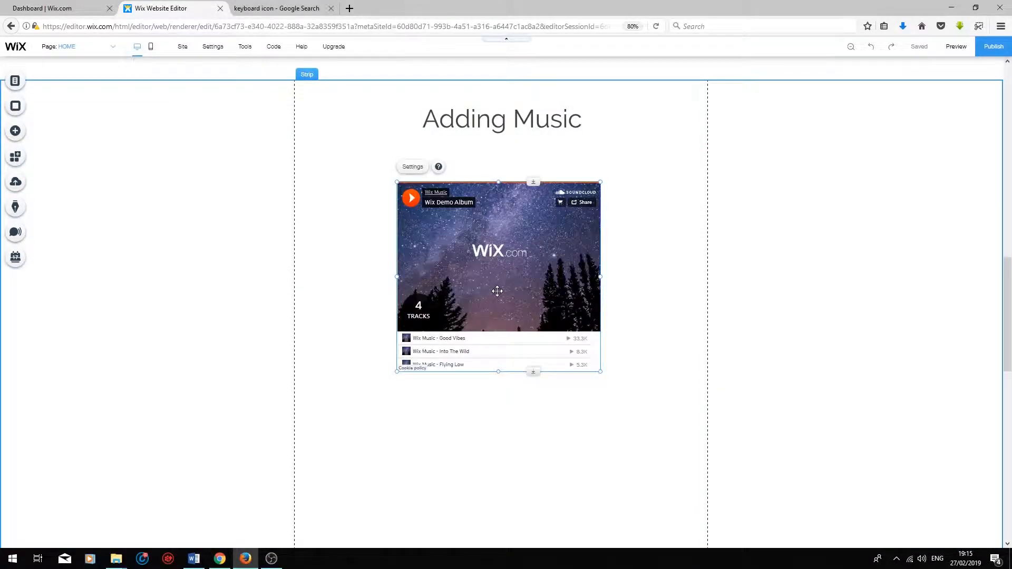
Open the player's SoundCloud URL for editing and copy the page address of the NCS album "WATEVA - We Killed It, It's Murda" from SoundCloud.
click(414, 166)
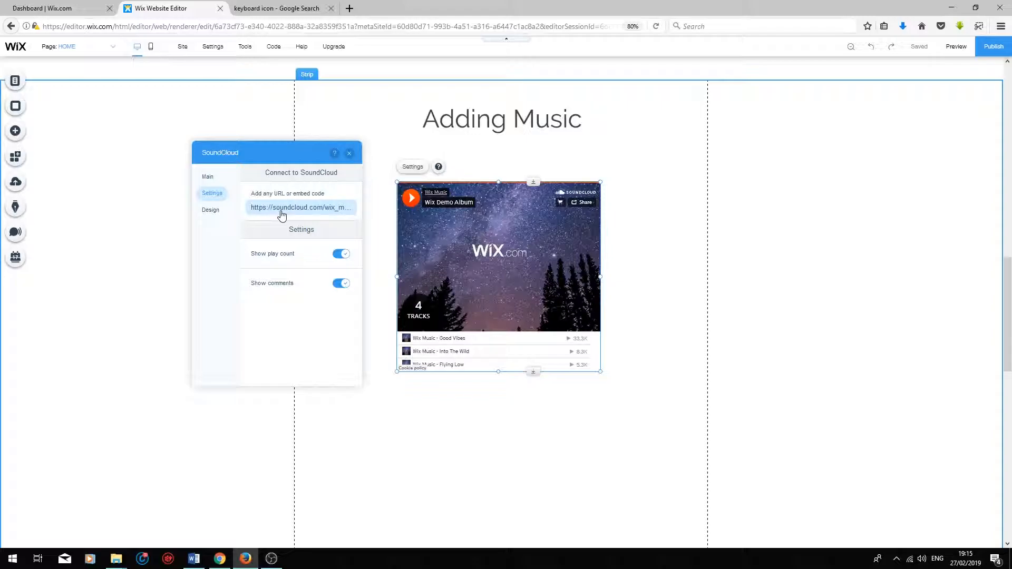
click(282, 214)
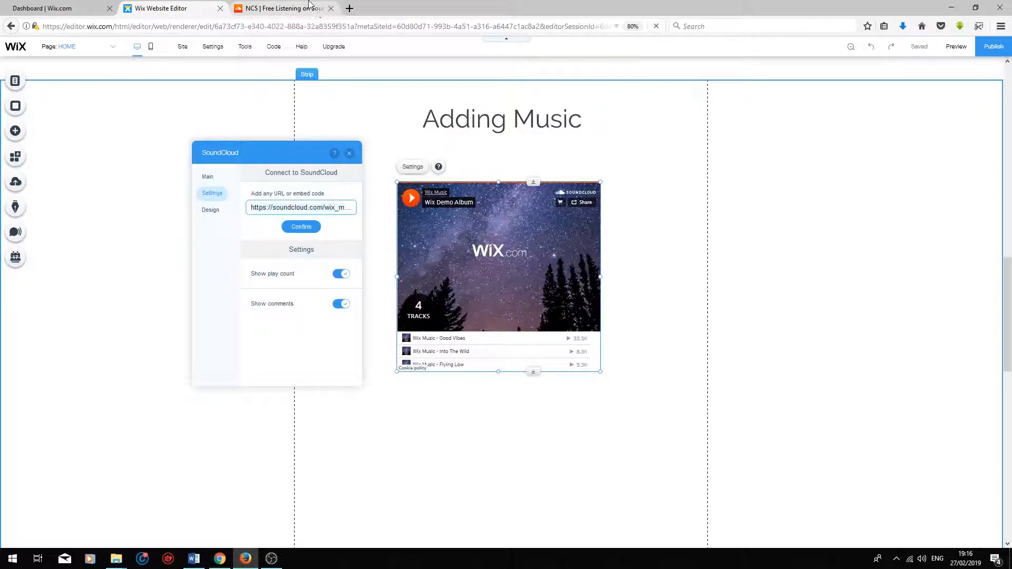
click(267, 8)
click(271, 165)
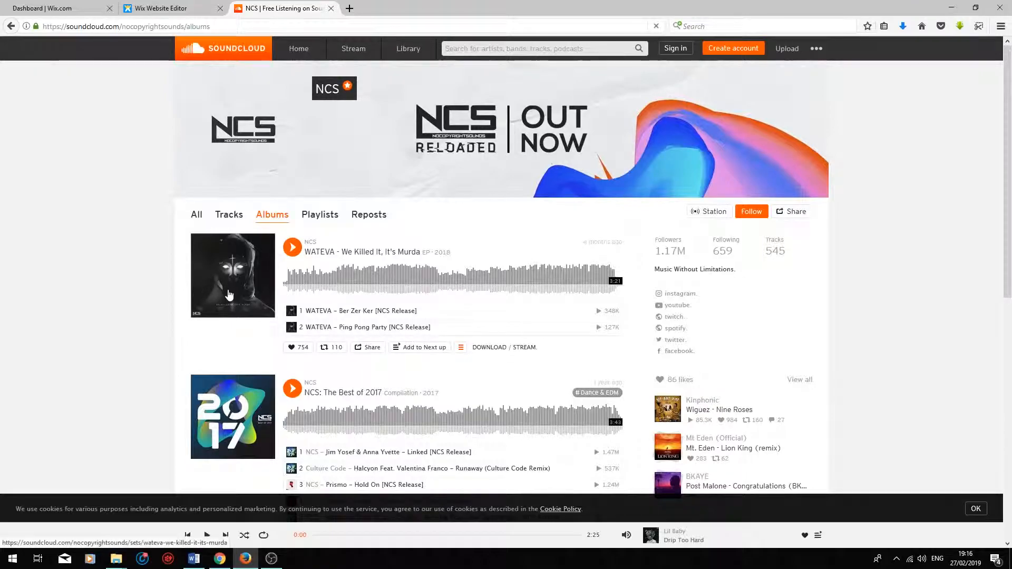
click(226, 293)
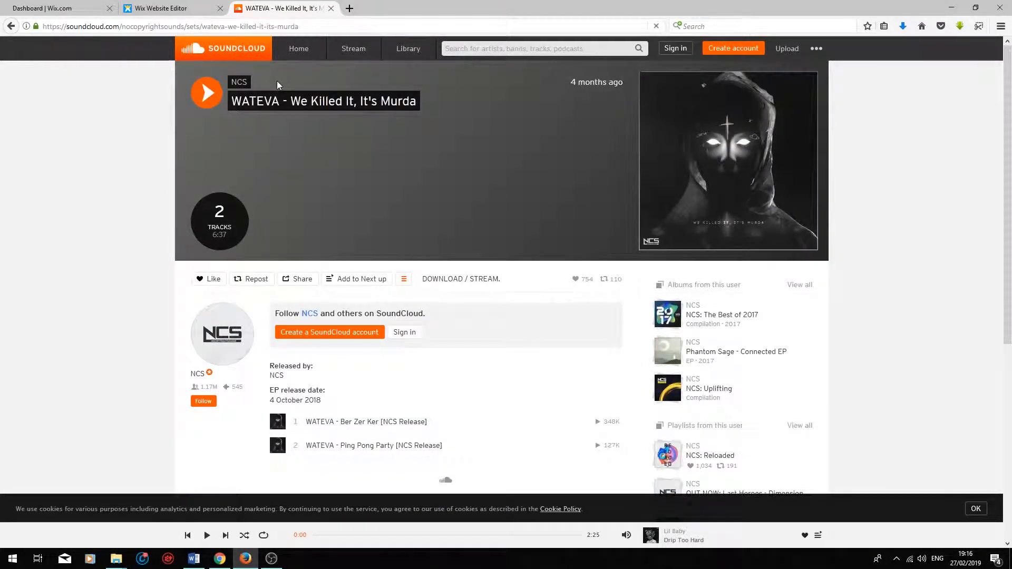
click(298, 26)
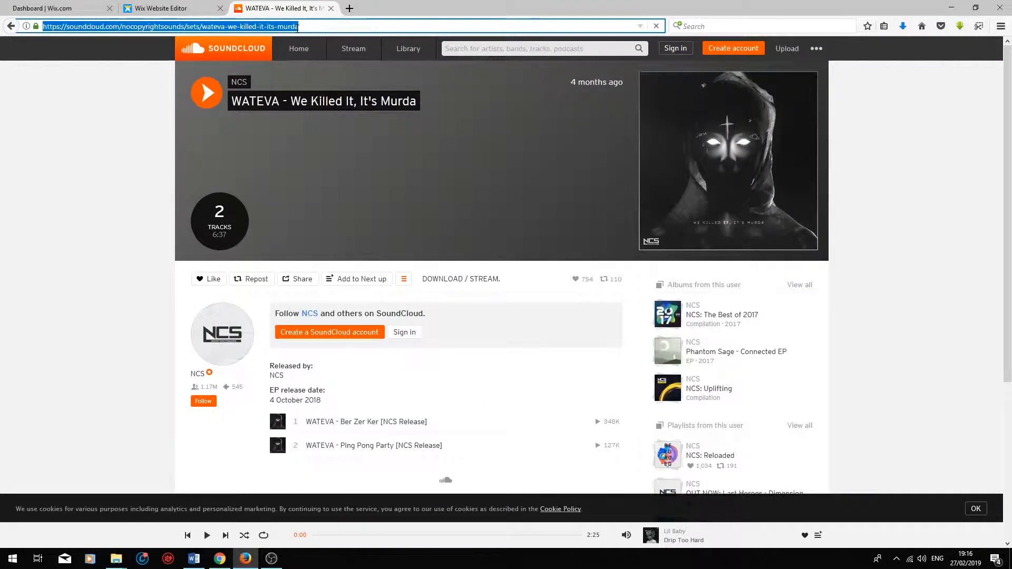
Return to the Wix editor and connect the SoundCloud player to the copied album address.
click(176, 8)
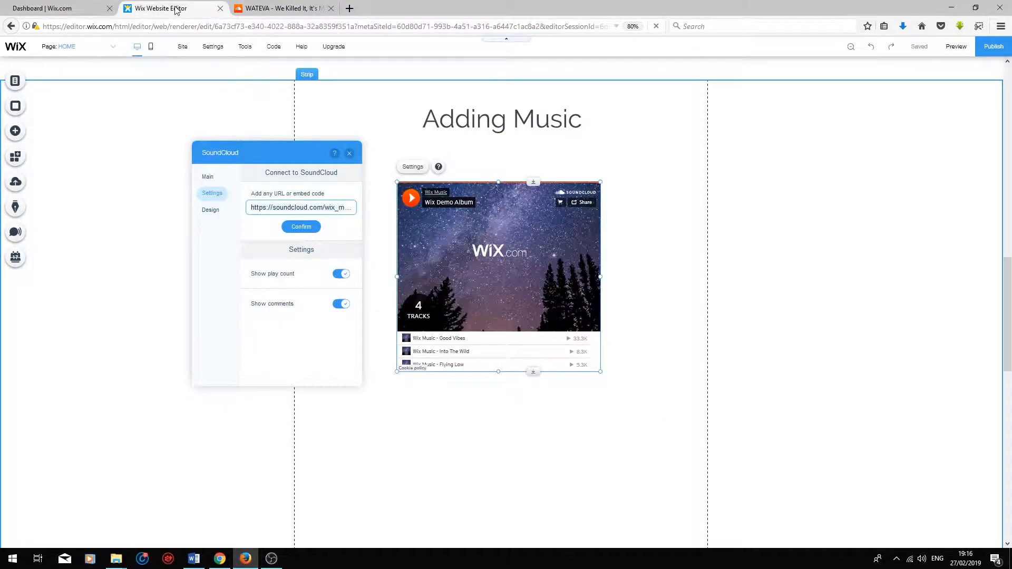
key(ctrl+a)
text(https://soundcloud.com/wateva/sets/wateva-we-killed-it-its-murda)
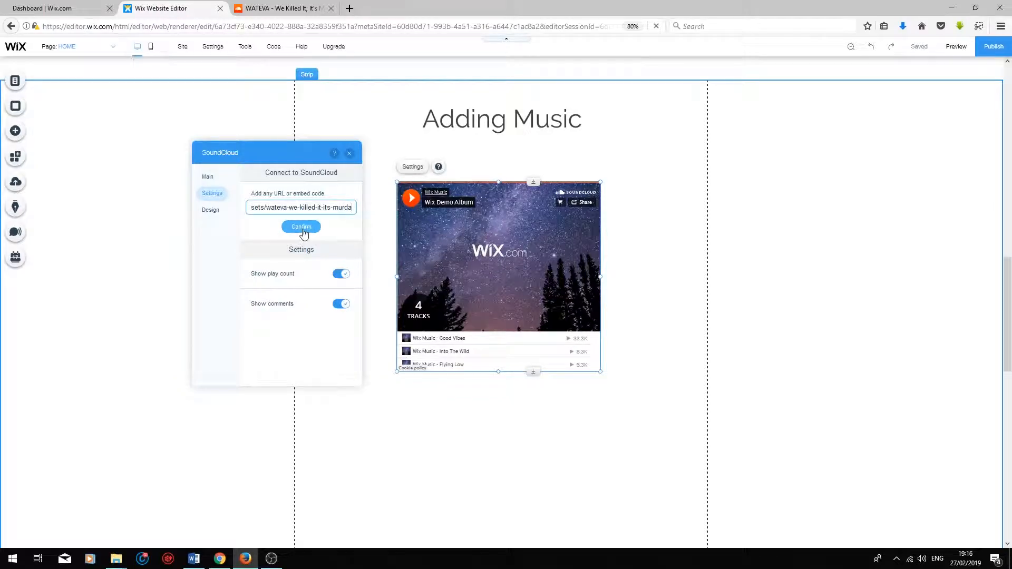
click(302, 227)
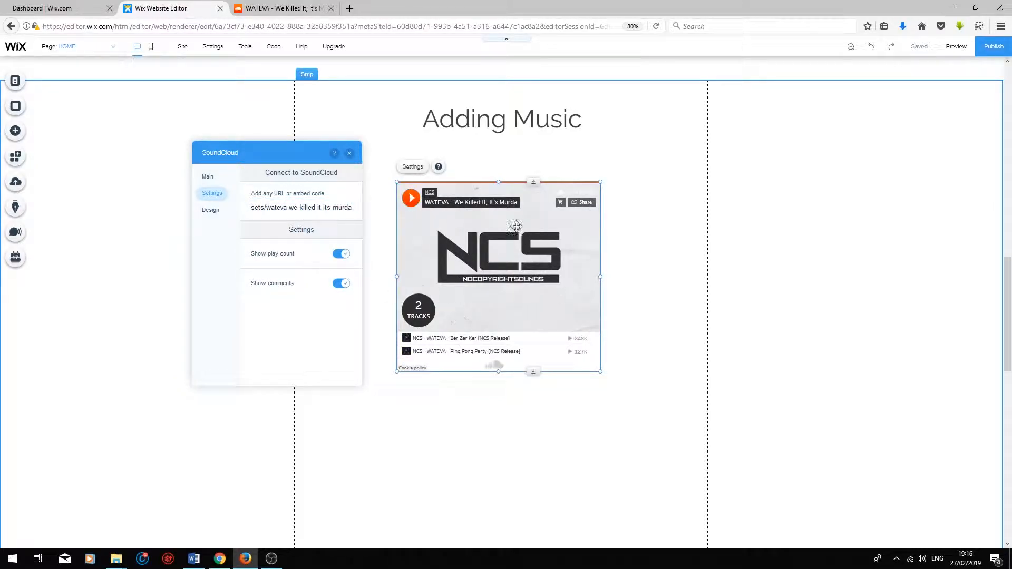
Check the album page against the player, preview the site, play and pause the SoundCloud player, and return to editing.
click(284, 8)
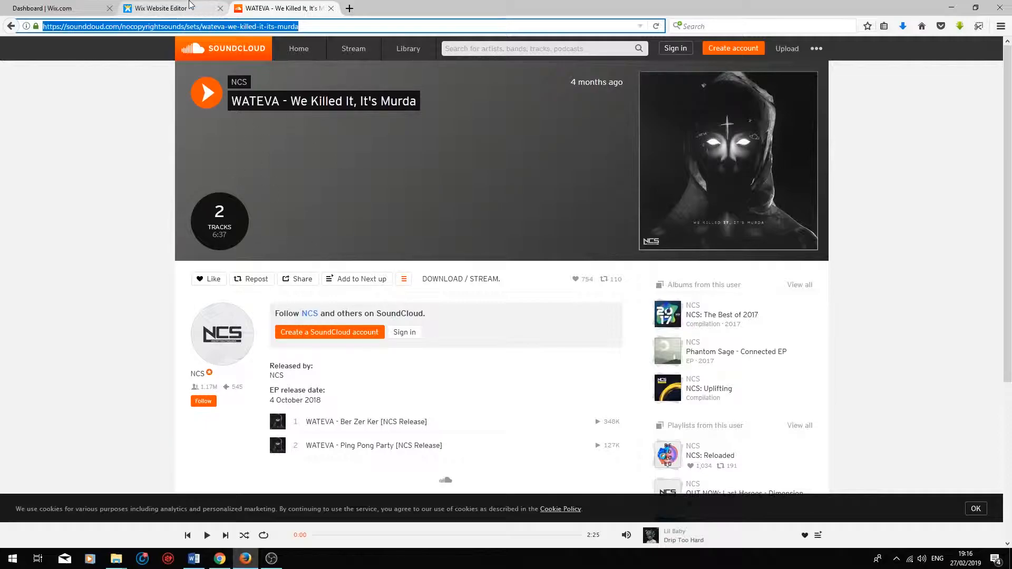
click(158, 8)
click(956, 47)
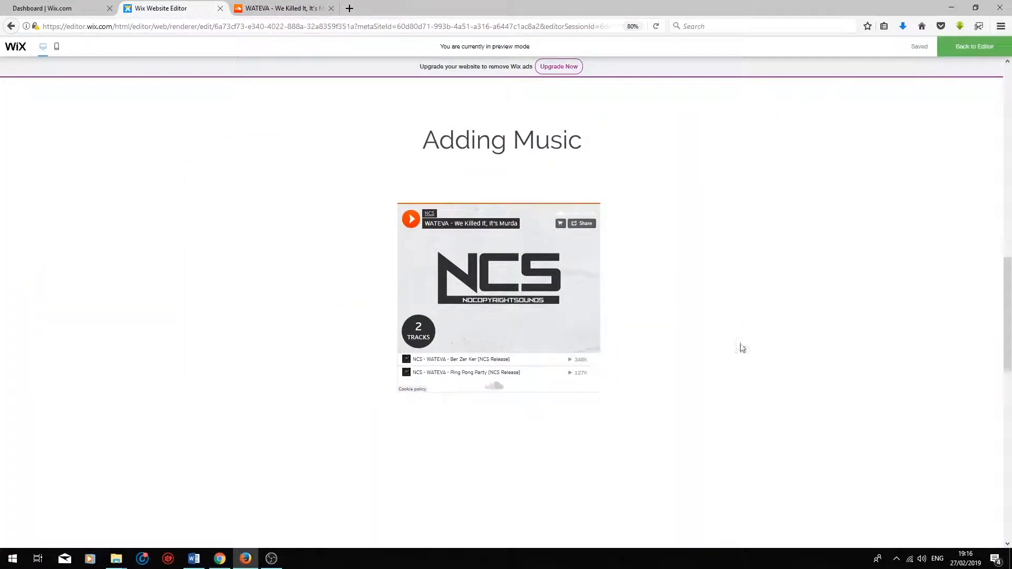
click(411, 221)
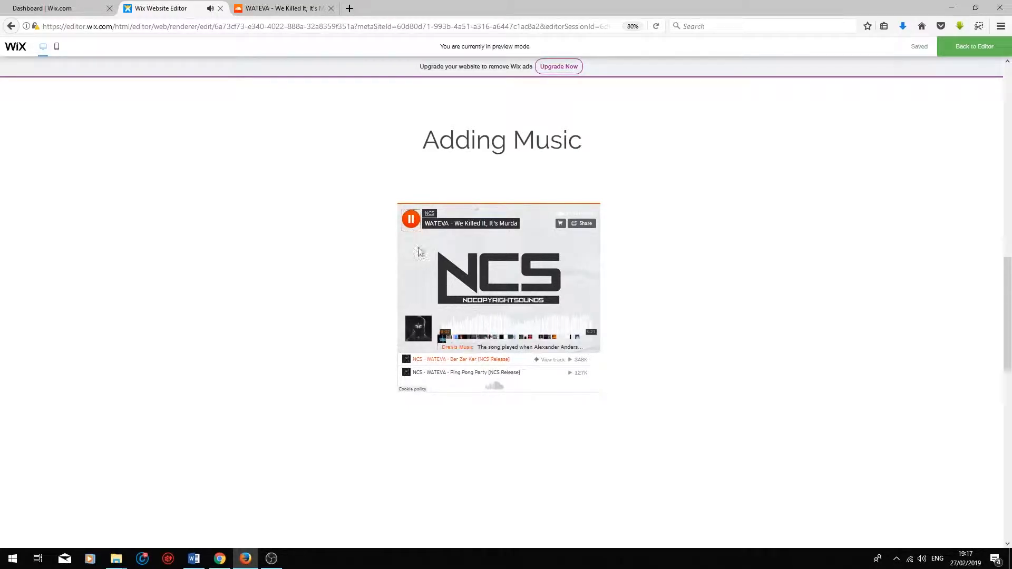
click(411, 221)
click(990, 52)
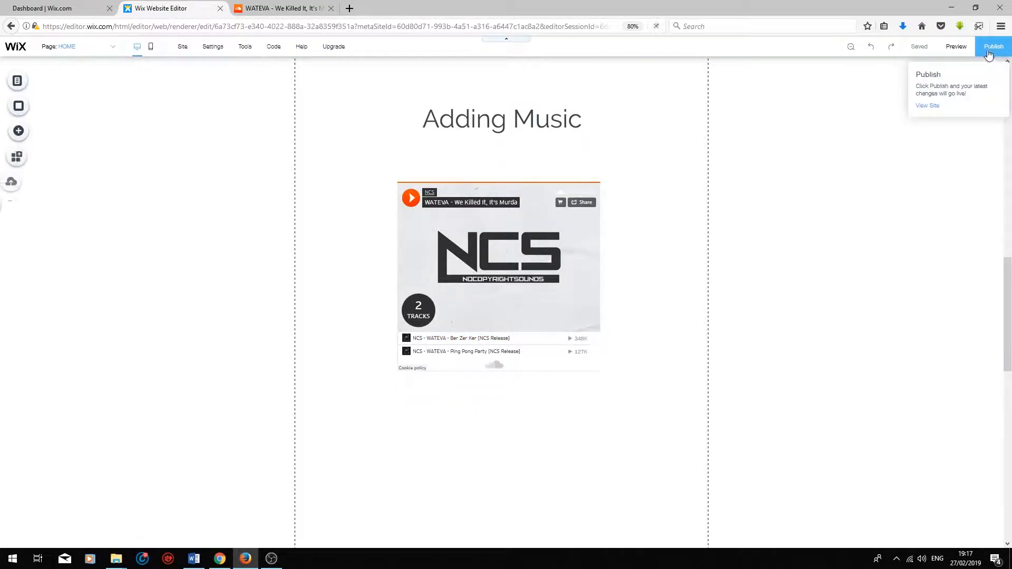
Add a white rectangular mini player with the track Membrane Keyboard.mp3 and centre it beneath the Membrane keyboard image.
click(15, 132)
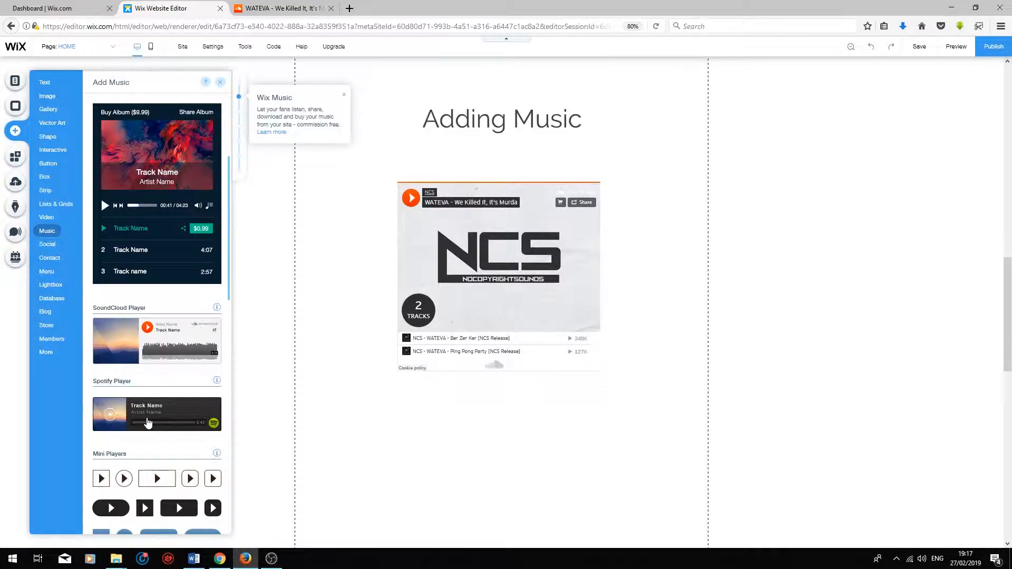
scroll(148, 424, down, 4)
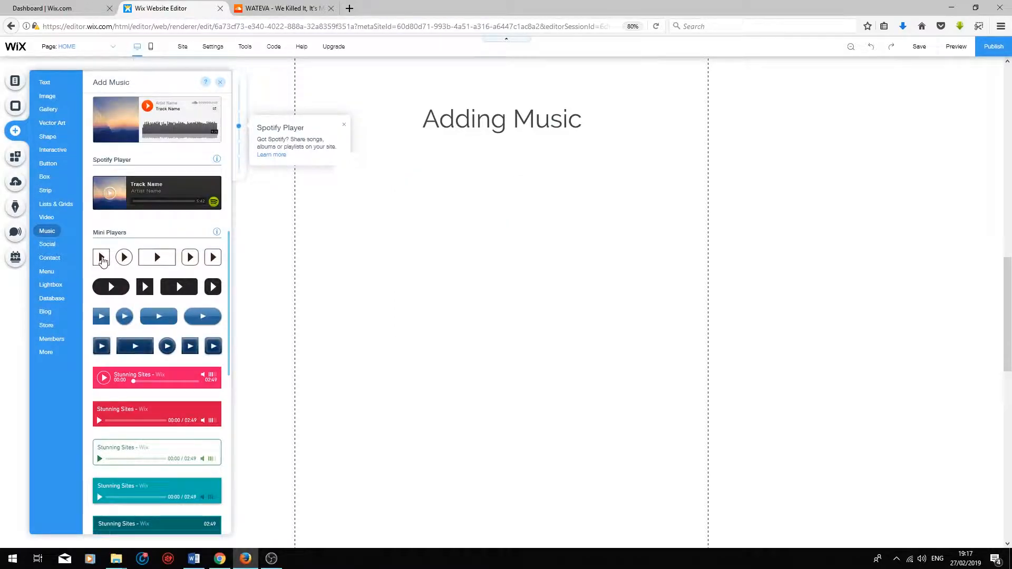
scroll(103, 257, down, 2)
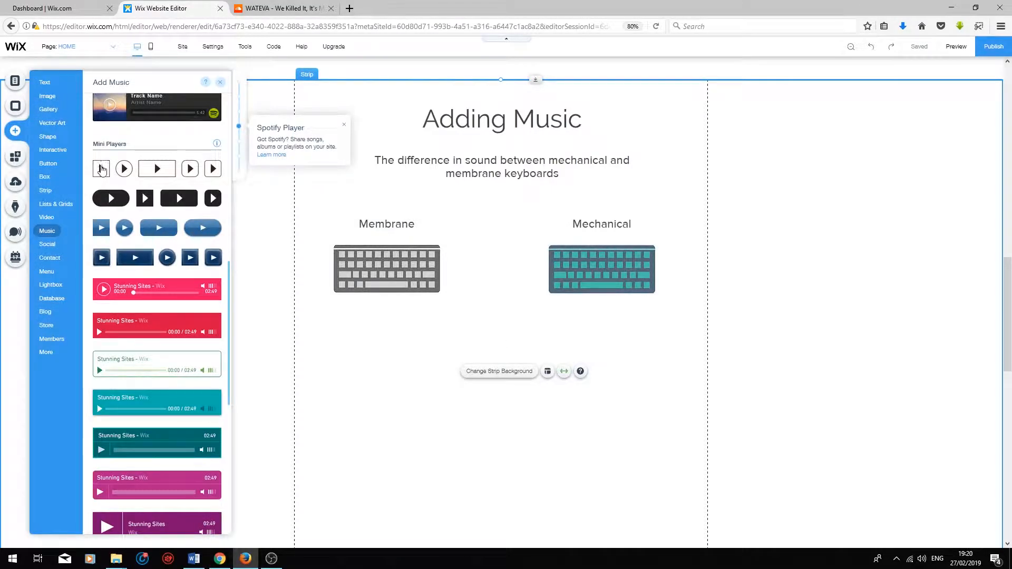
drag(102, 170, 379, 318)
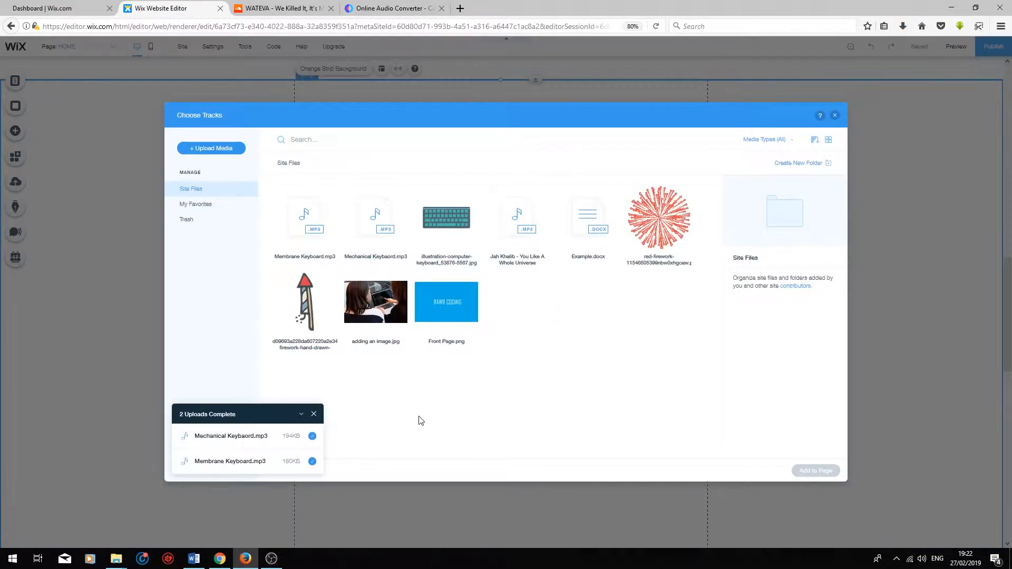
click(312, 246)
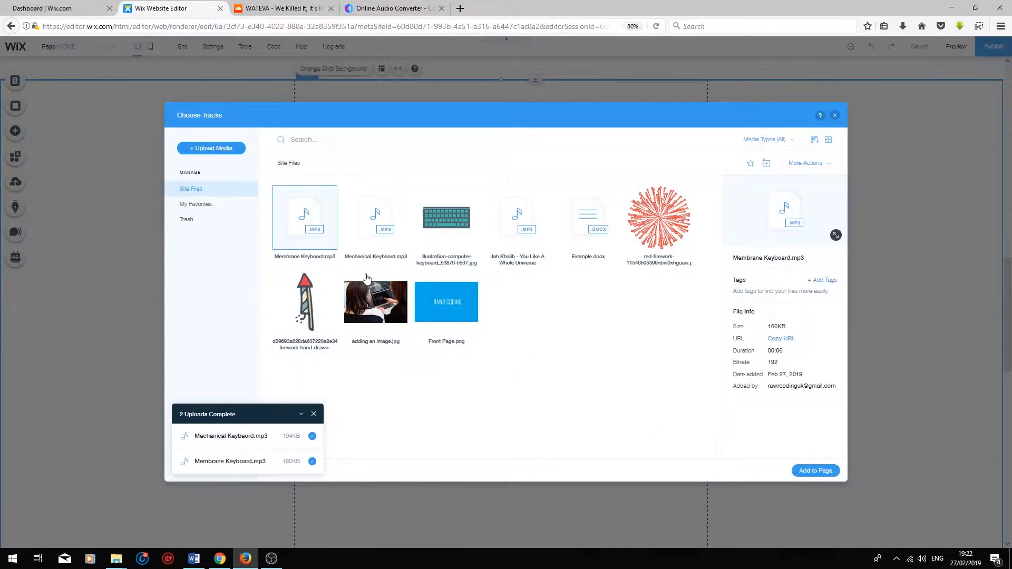
click(815, 471)
drag(378, 313, 395, 317)
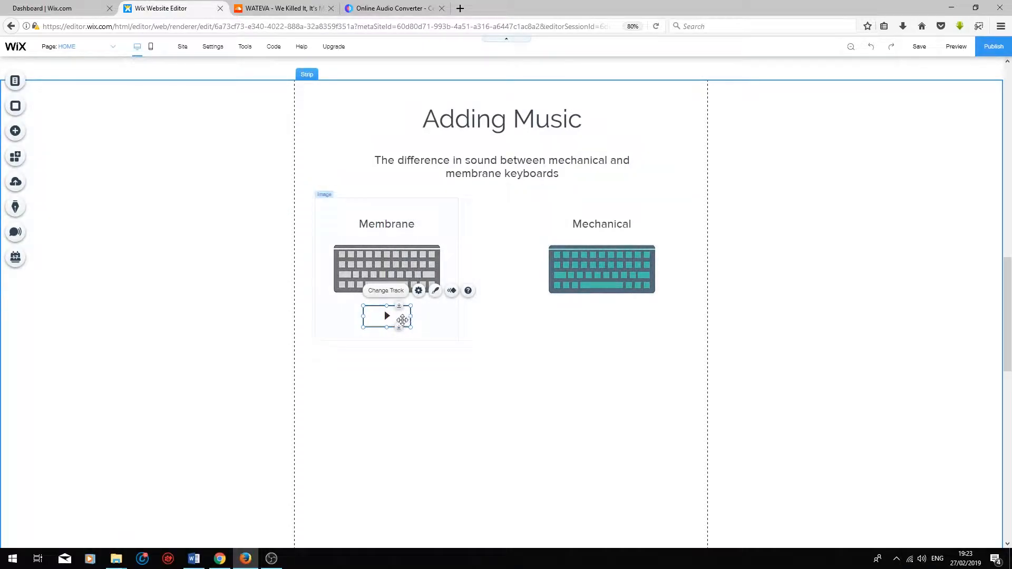
Set the Membrane mini player's regular fill colour to light blue and its icon colour to black.
click(435, 292)
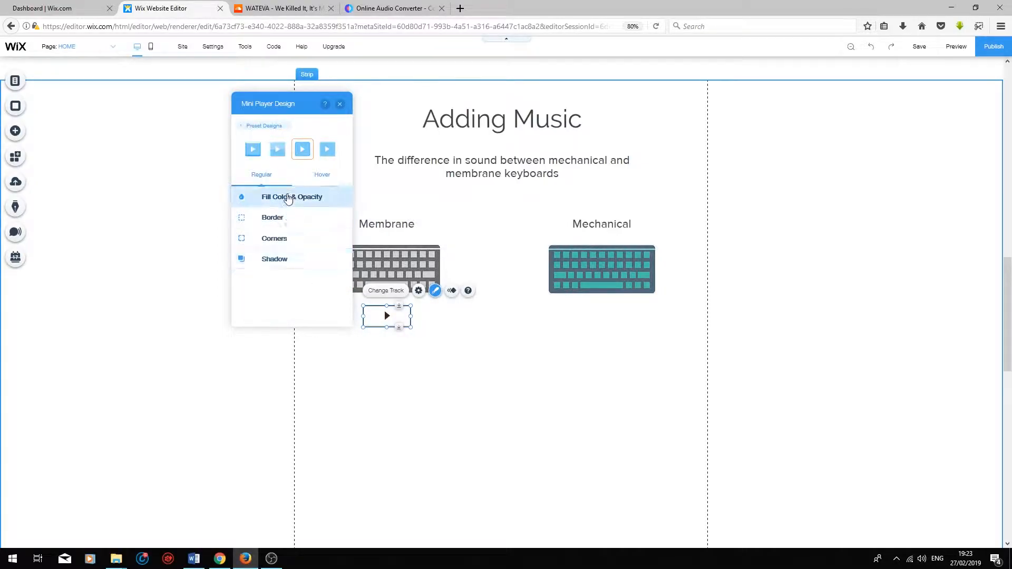
click(287, 197)
click(335, 231)
click(252, 192)
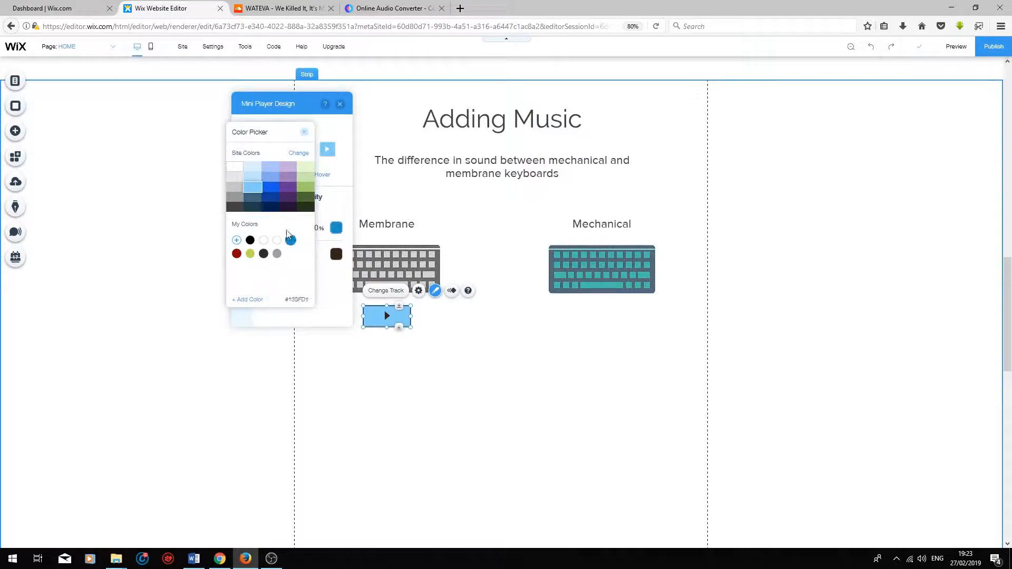
click(325, 295)
click(333, 256)
click(250, 240)
click(412, 416)
Duplicate the light blue mini player and place the copy beneath the Mechanical keyboard image.
click(398, 315)
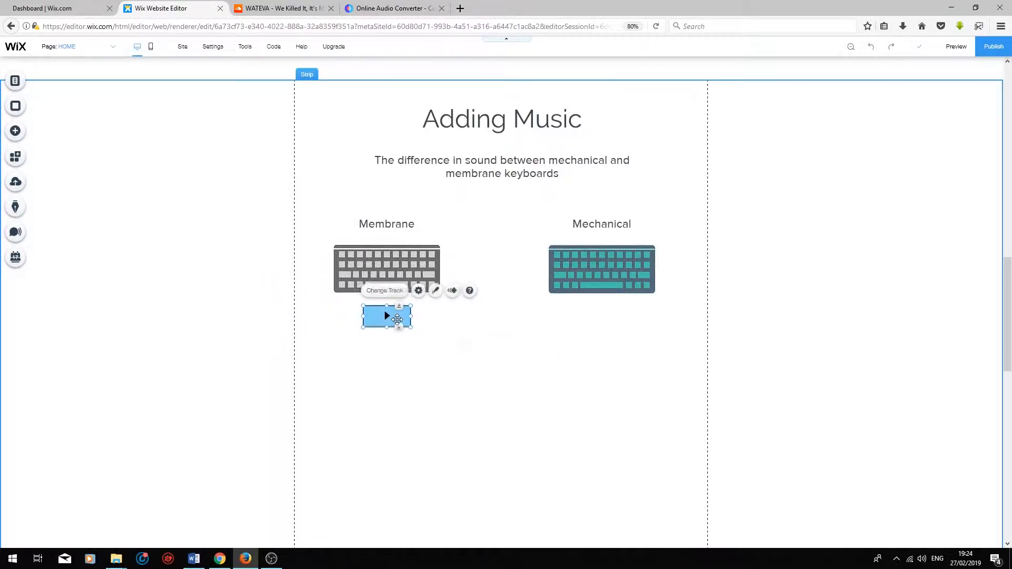
key(ctrl+d)
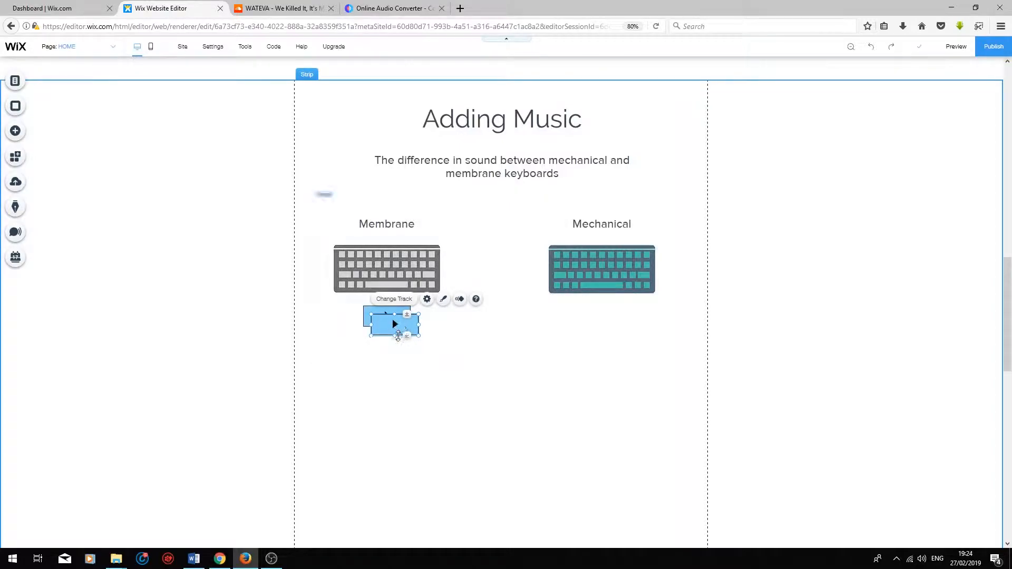
drag(393, 326, 601, 314)
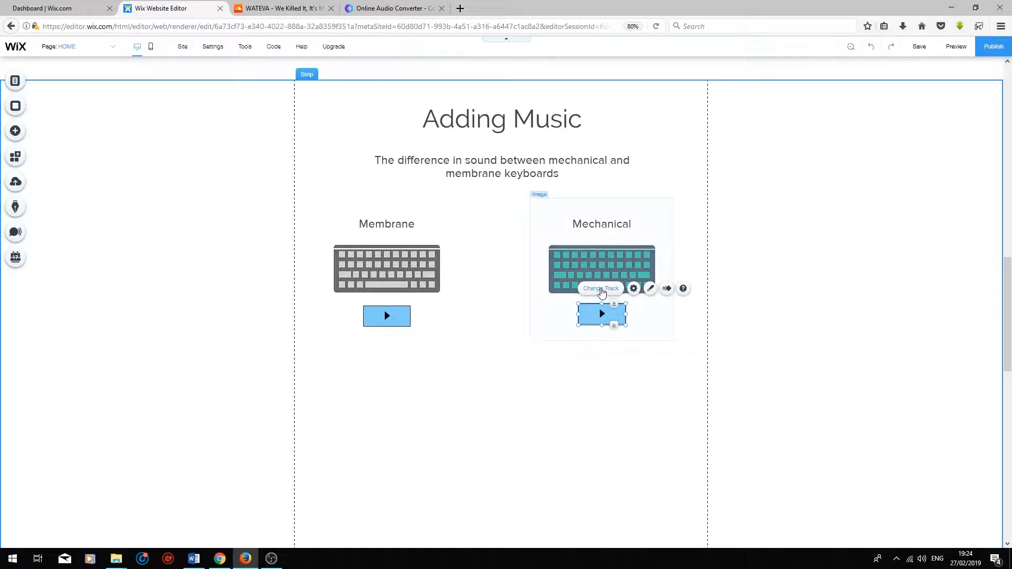
Change the track of the mini player under the Mechanical keyboard to Mechanical Keybaord.mp3.
click(601, 289)
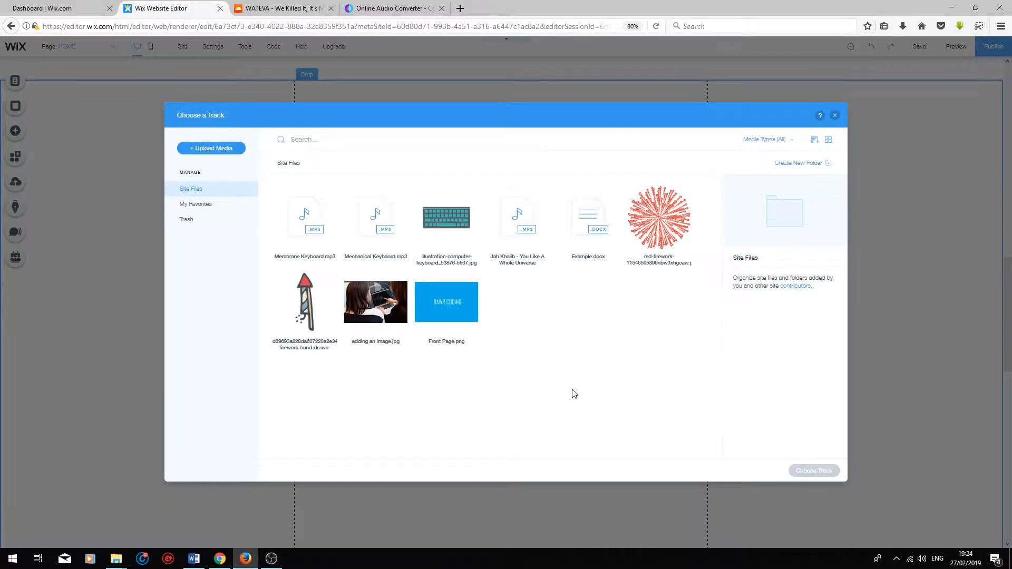
click(364, 220)
click(818, 476)
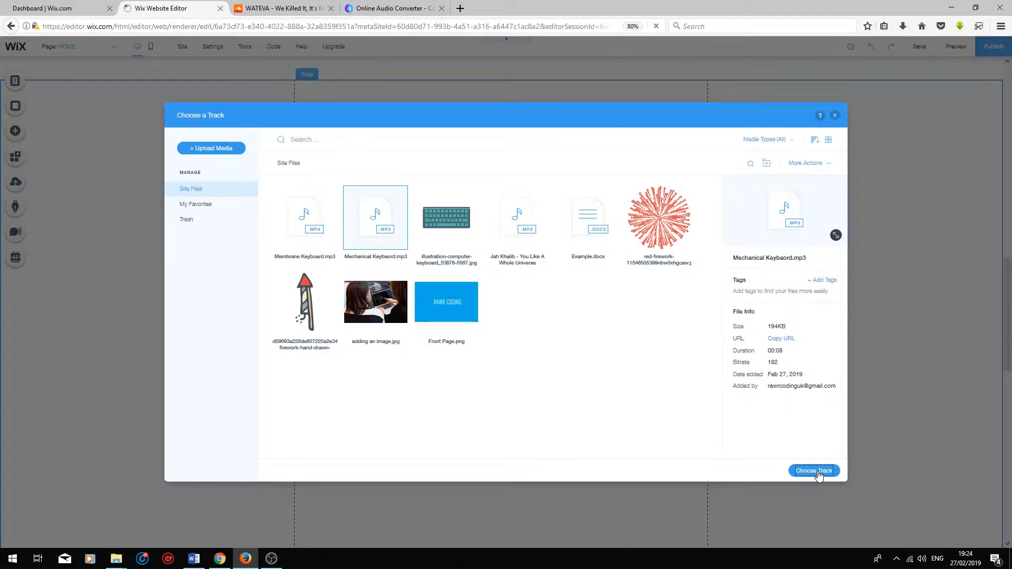
click(641, 389)
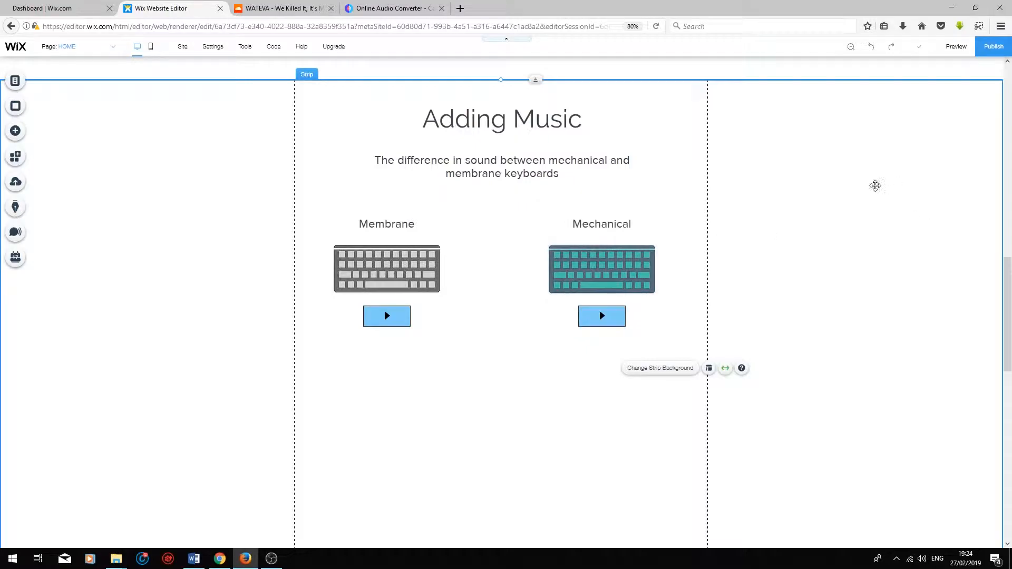
Preview the site, listen to the Membrane and Mechanical mini players, and return to editing.
click(963, 52)
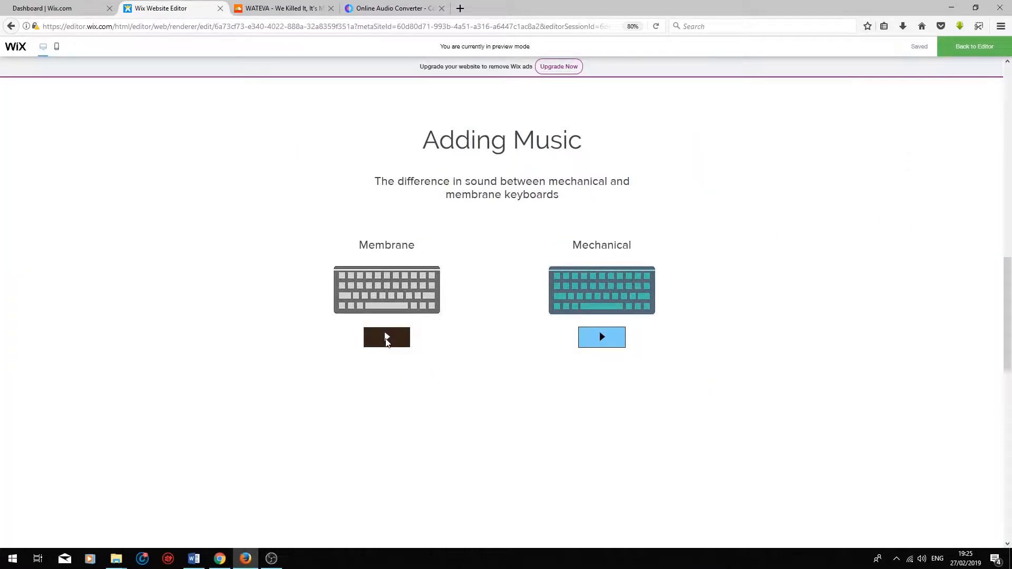
click(387, 340)
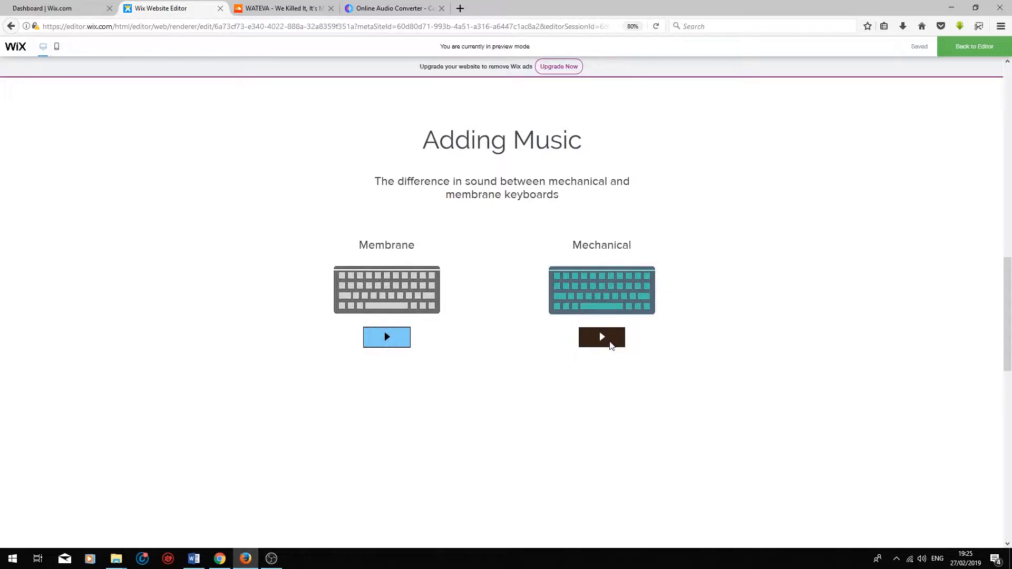
click(611, 345)
click(611, 345)
click(975, 48)
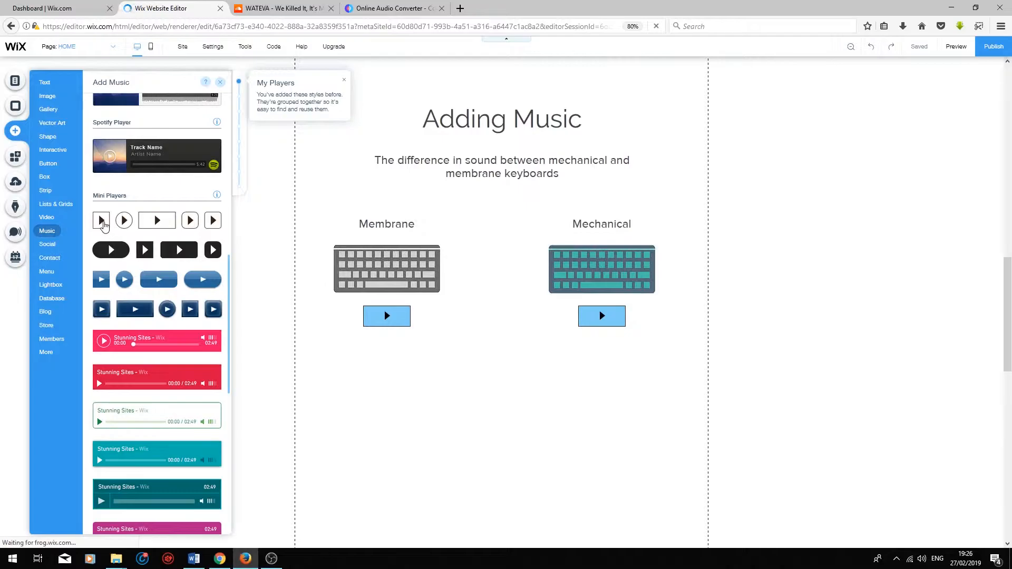
Add a small square mini player with the track "Jah Khalib - You Like A Whole Universe" and place it beneath the "RAWR Coding" title.
drag(103, 224, 505, 476)
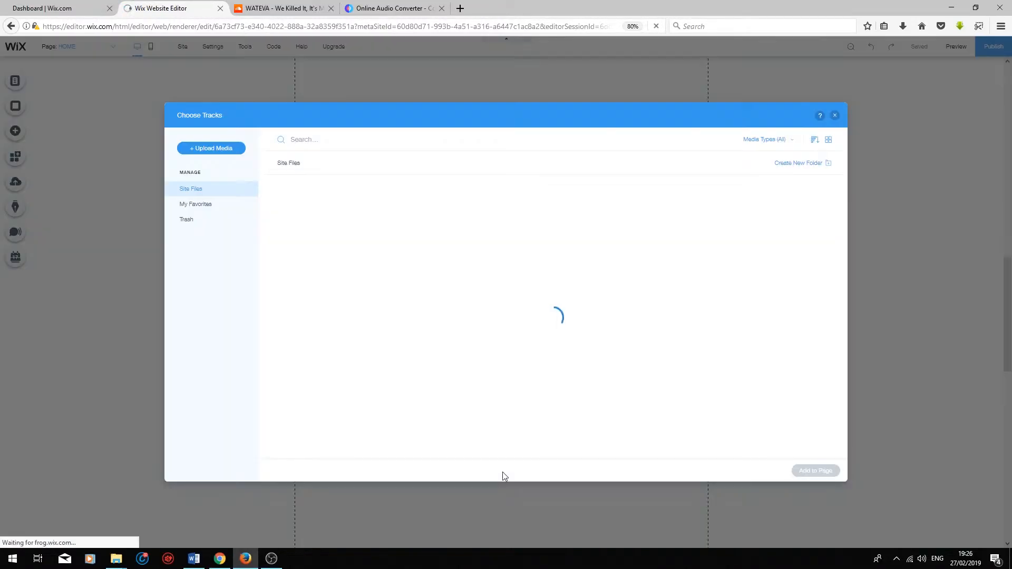
click(517, 241)
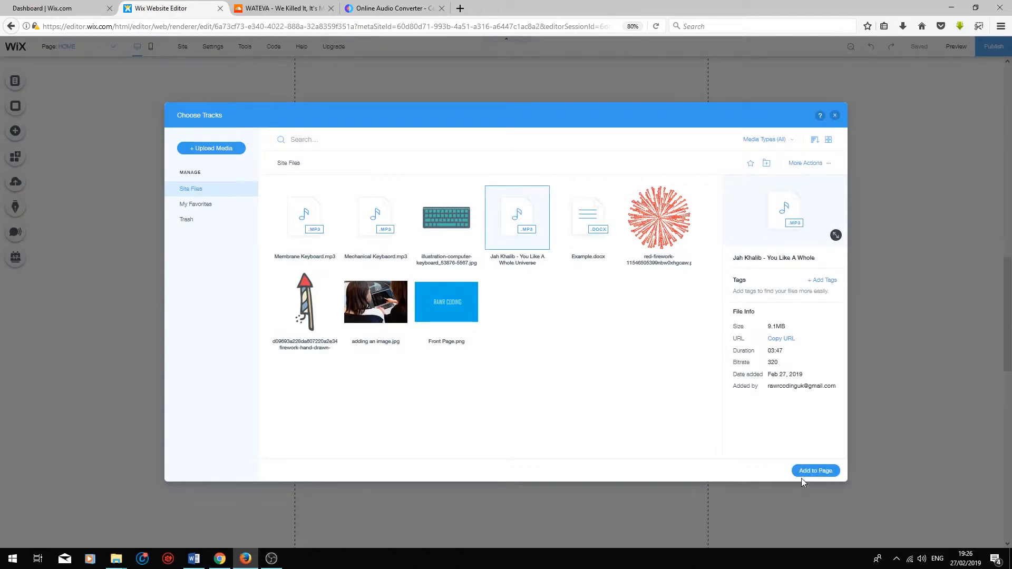
click(817, 474)
drag(499, 470, 504, 427)
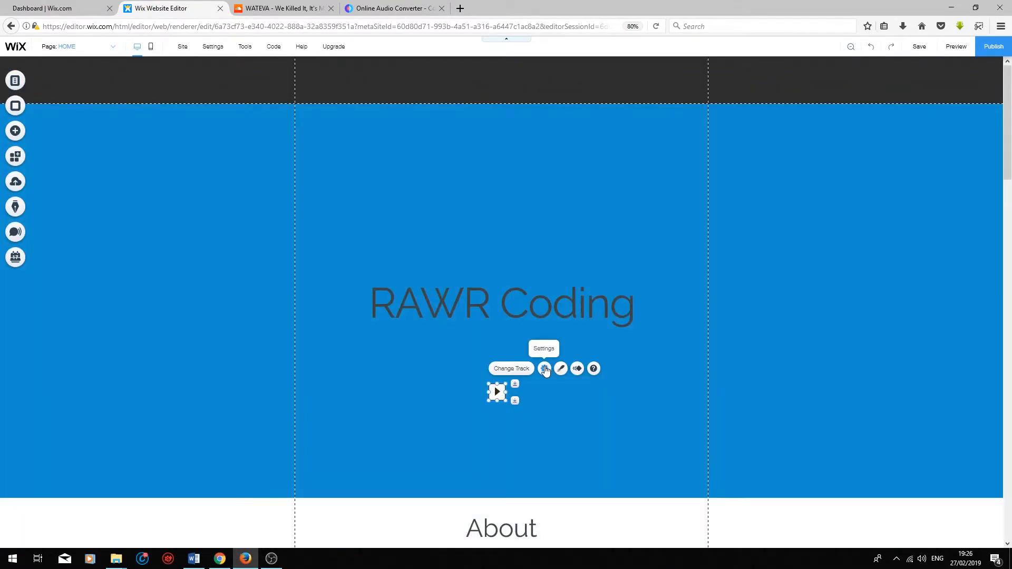
Set the mini player beneath the "RAWR Coding" title to play in a loop, and pause it in the site preview.
click(545, 369)
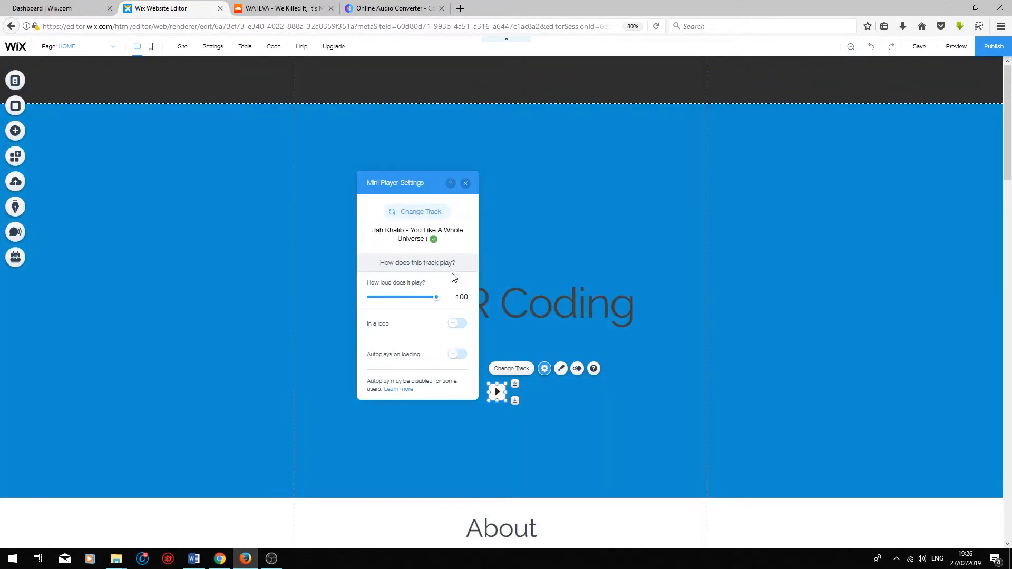
click(453, 325)
click(899, 149)
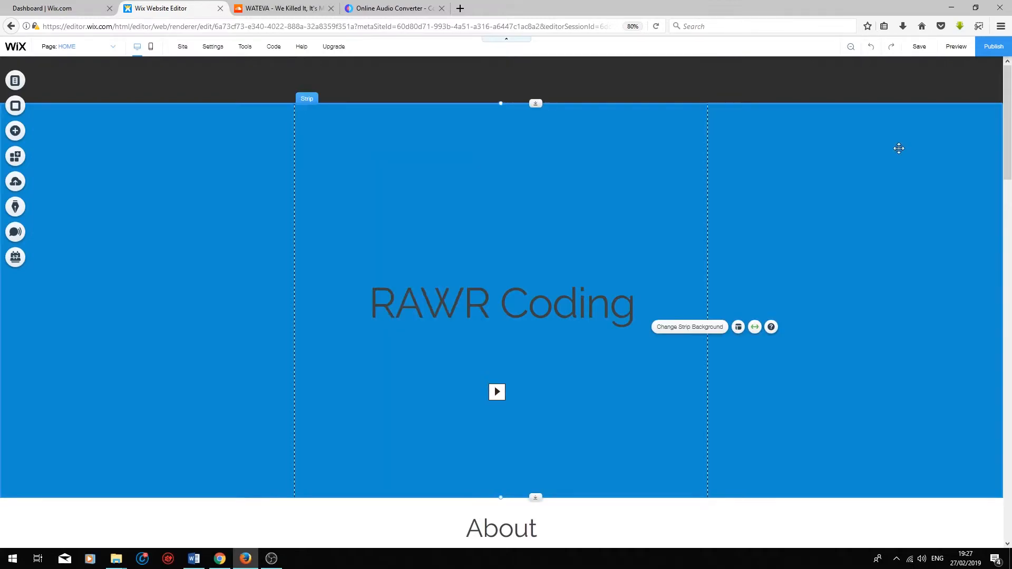
click(955, 47)
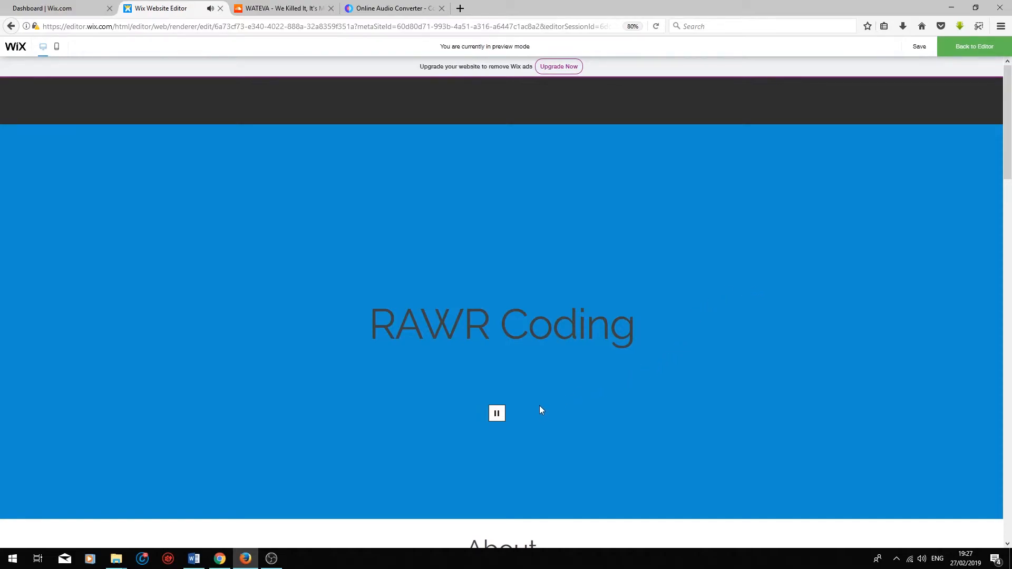
click(497, 414)
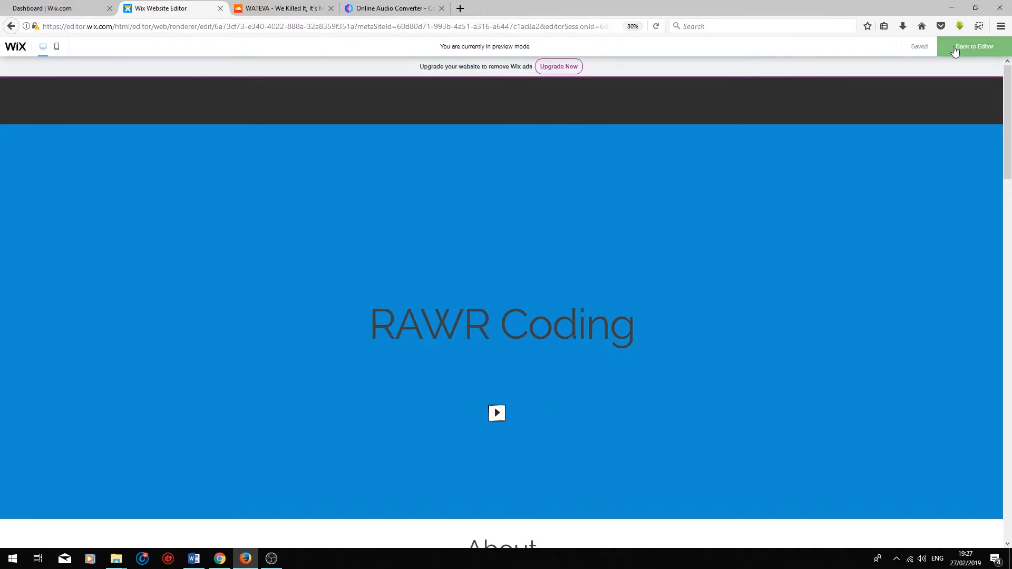